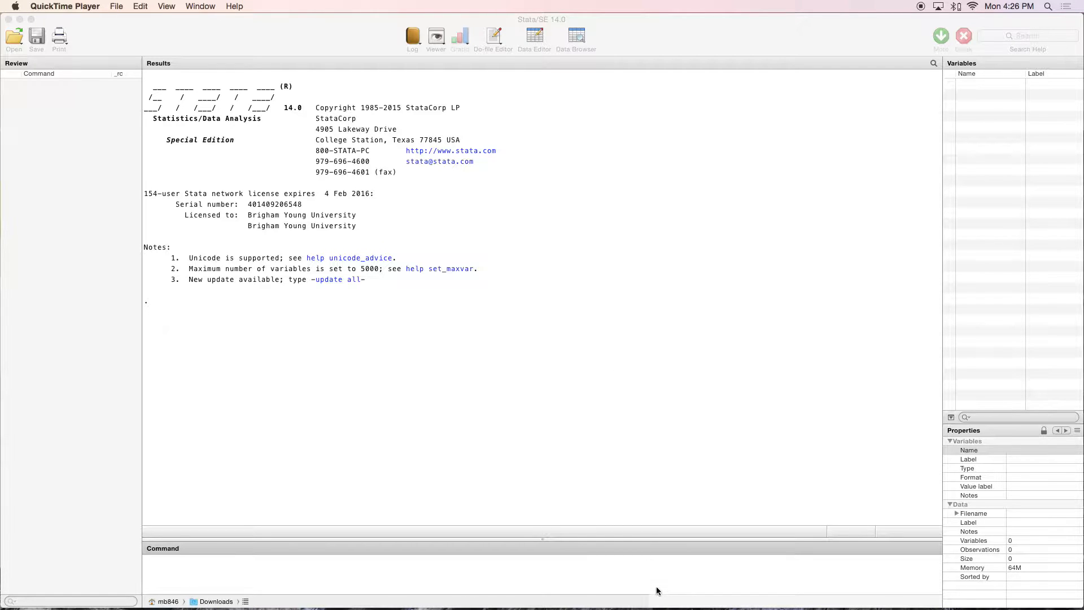
Import flavor2.csv with insheet, clearing any data in memory
click(640, 572)
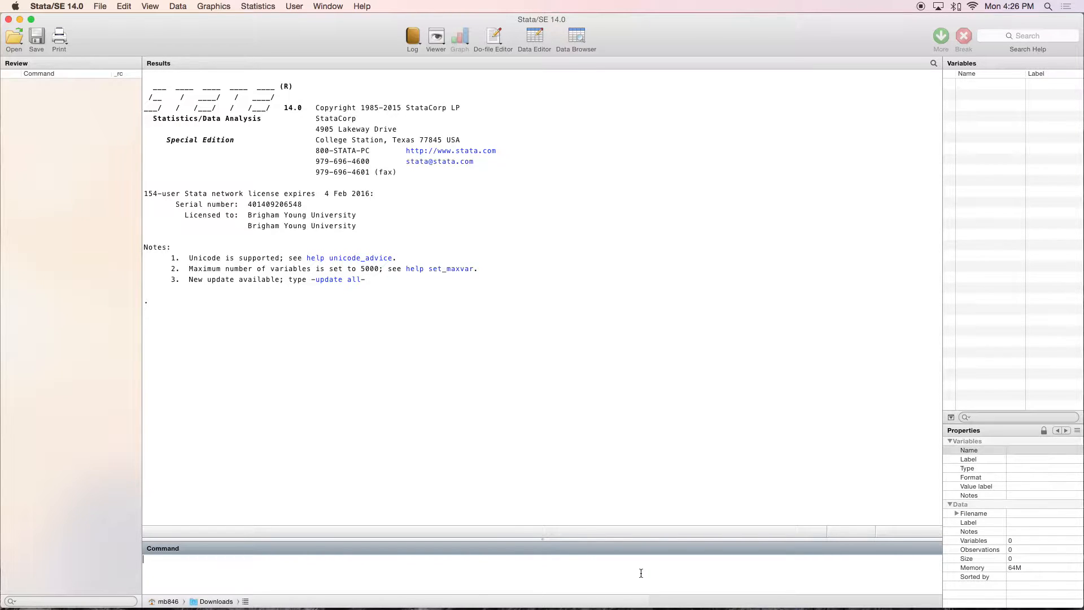
text(insheet using flavor2.csv, clear)
key(Return)
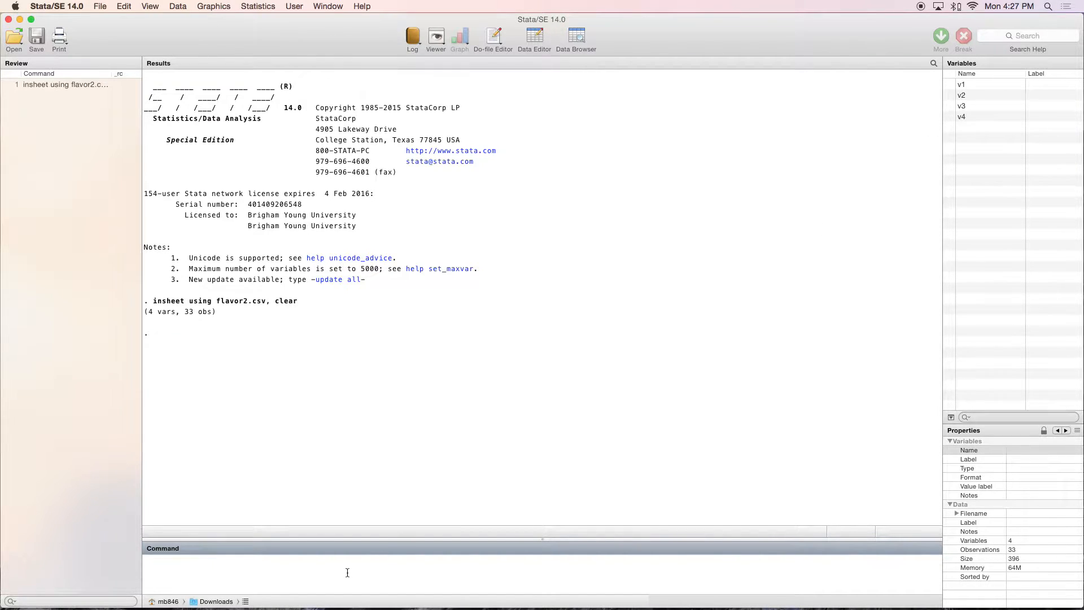
Browse the imported dataset to examine variables v1 to v4, and close the data view
text(br)
key(Return)
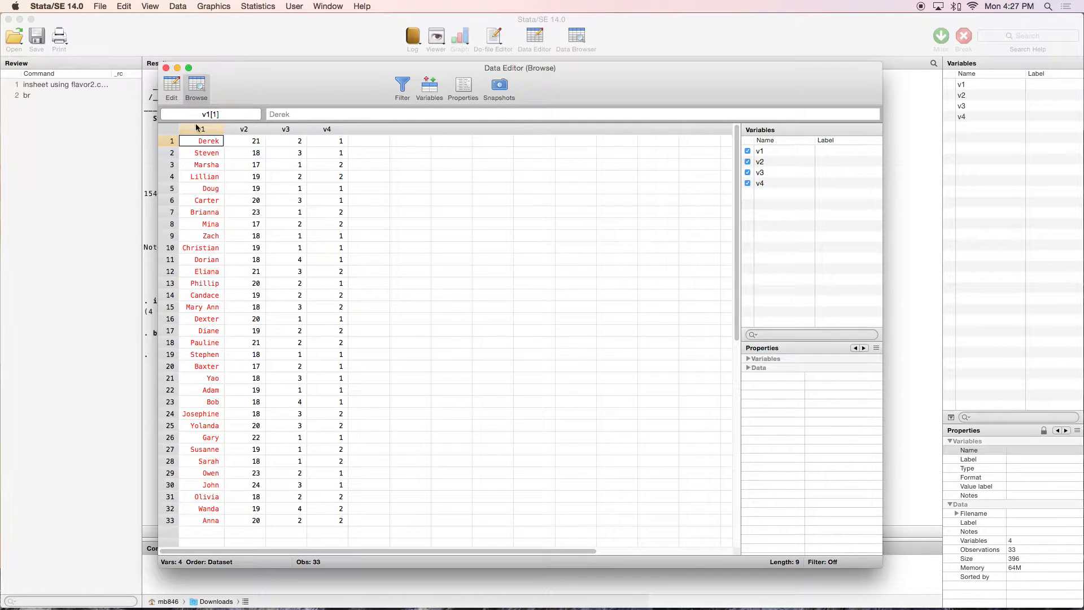
click(167, 68)
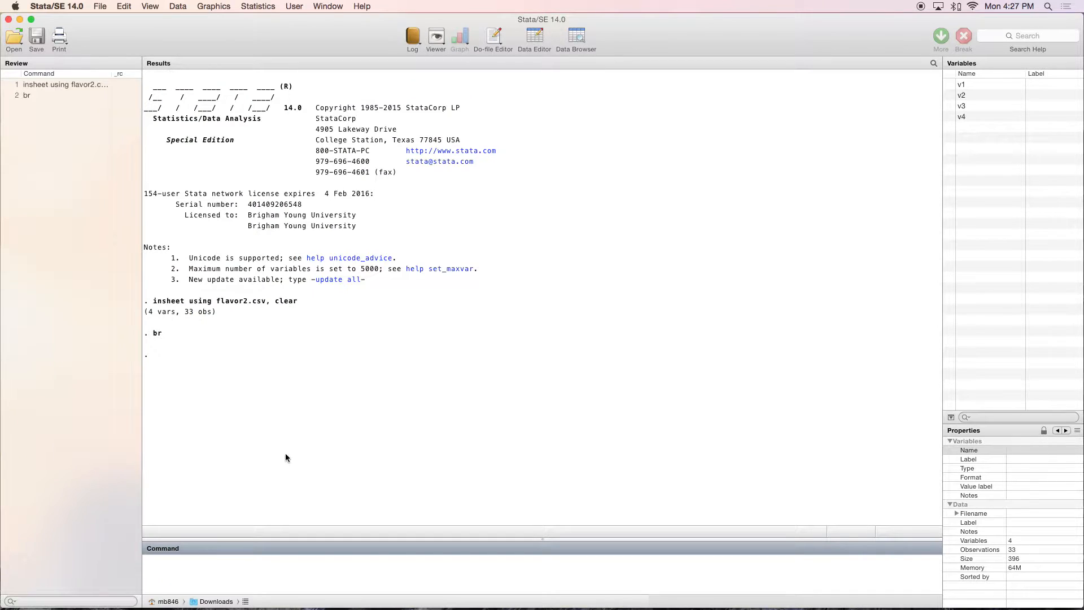
Rename variable v1 as Name and v2 as Age
text(rename v1 Name)
key(Return)
text(rename v2)
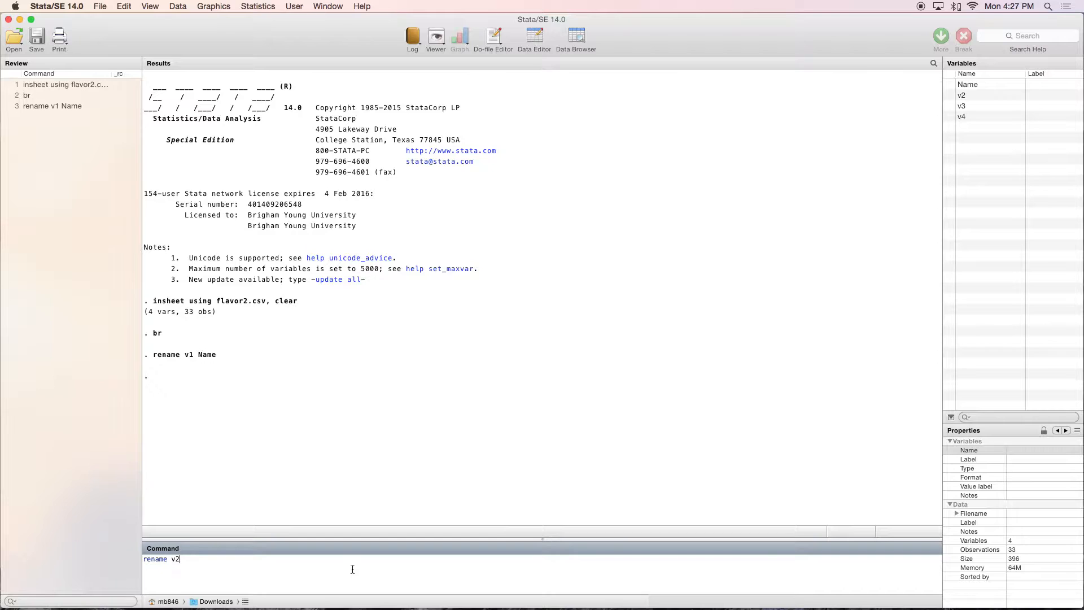
text( Age)
key(Return)
Rename variable v3 as Flavor and v4 as Gender
text(ren)
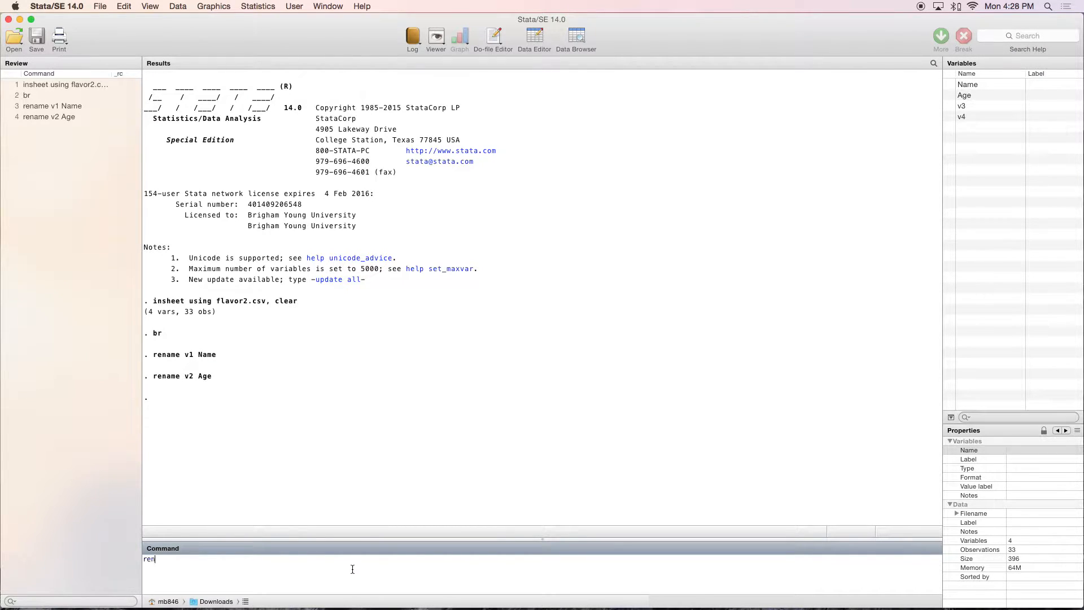
text(ame v3 Flavor)
key(Return)
text(rename)
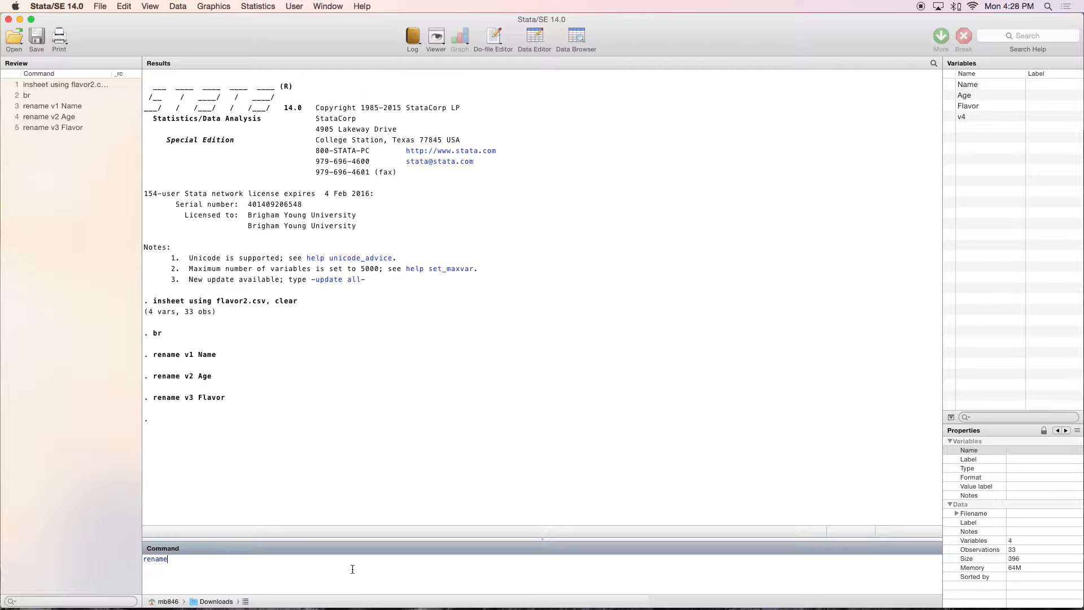
text( v4 Gender)
key(Return)
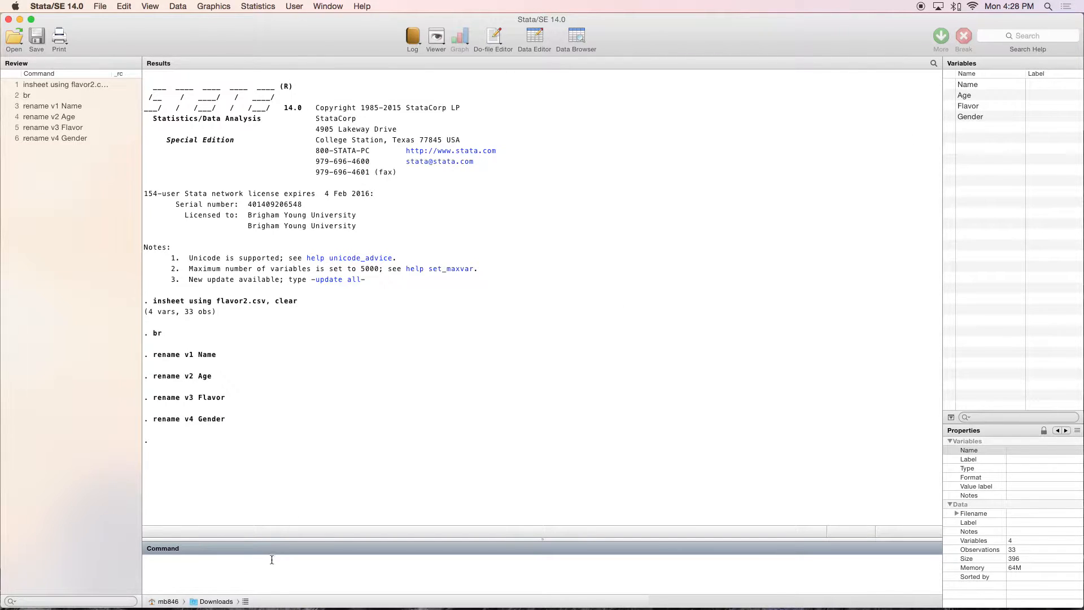
Browse the dataset to check the renamed columns, and close the data view
text(br)
key(Return)
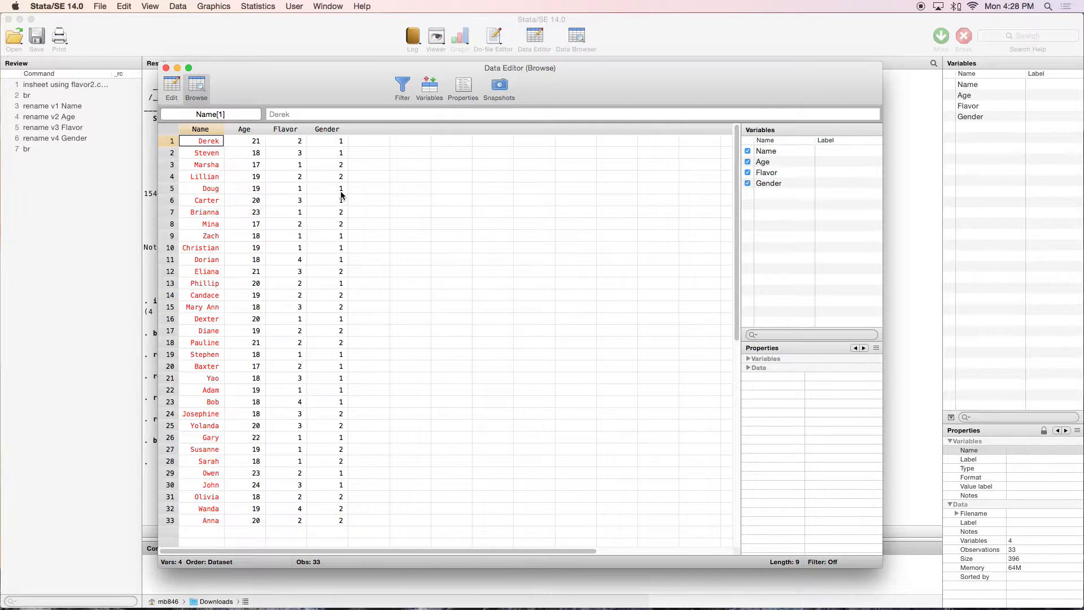
click(165, 67)
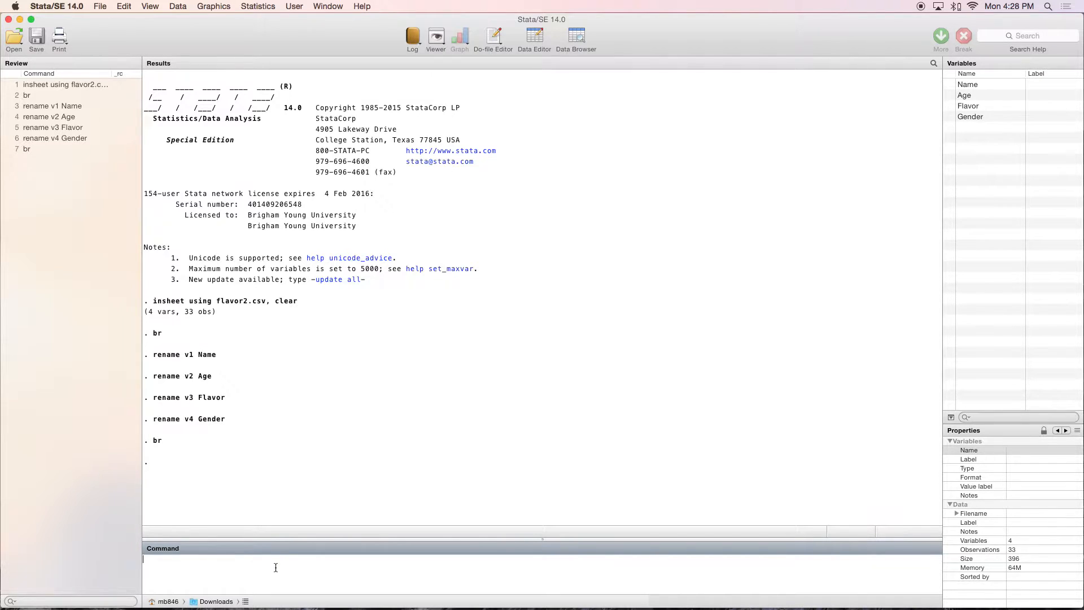
Recode Gender with 2=1 and 1=0 into a new variable called GenderDummy
text(recode Gender (2=1) (1=0), gen(GenderDummy)
key(Return)
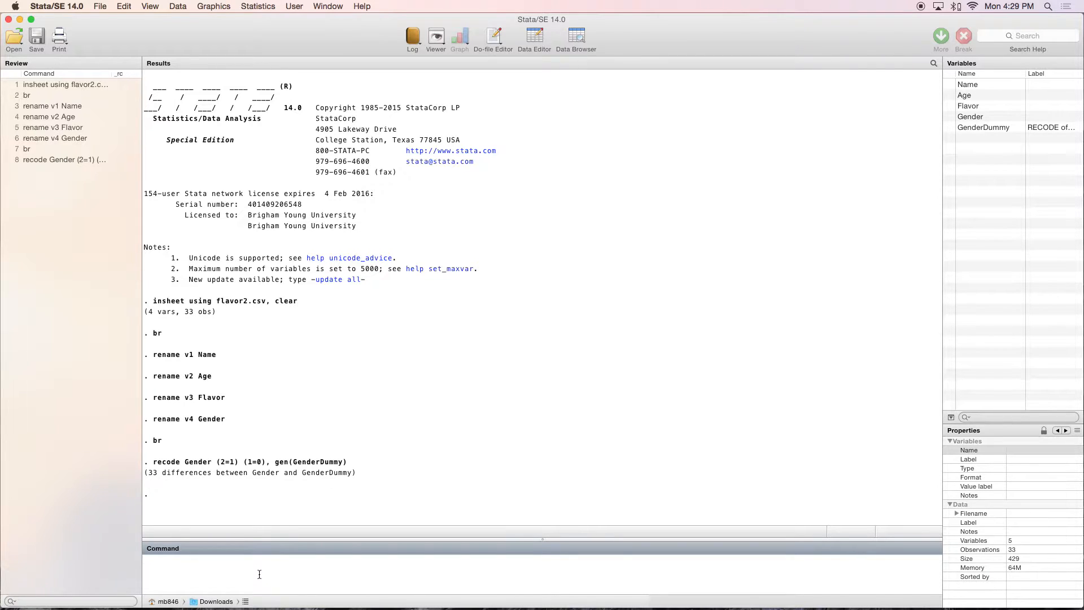
Browse the dataset to compare GenderDummy with Gender, and close the data view
text(br)
key(Return)
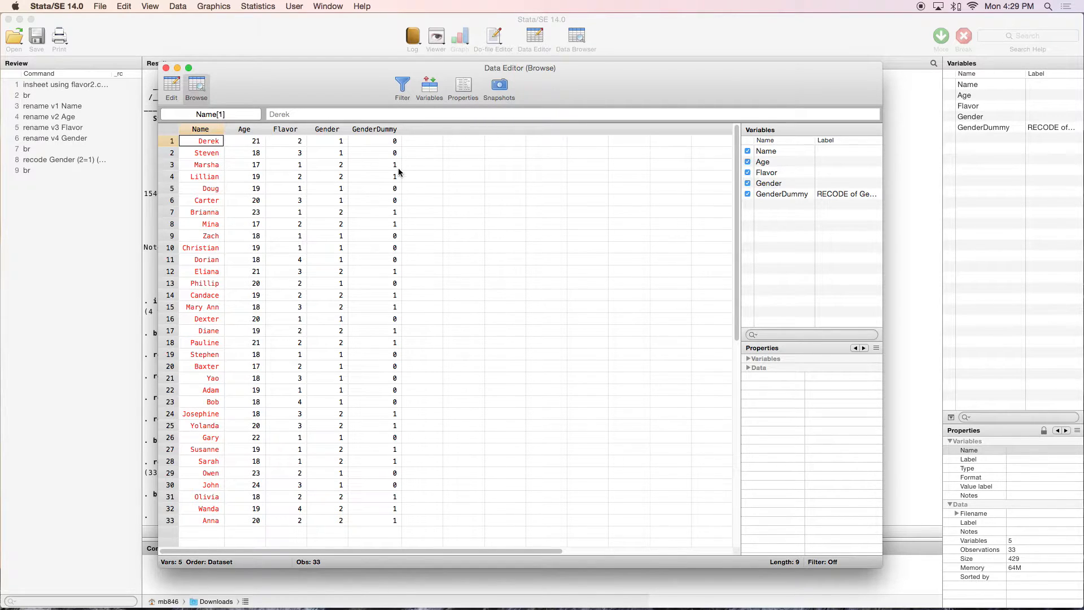
click(166, 68)
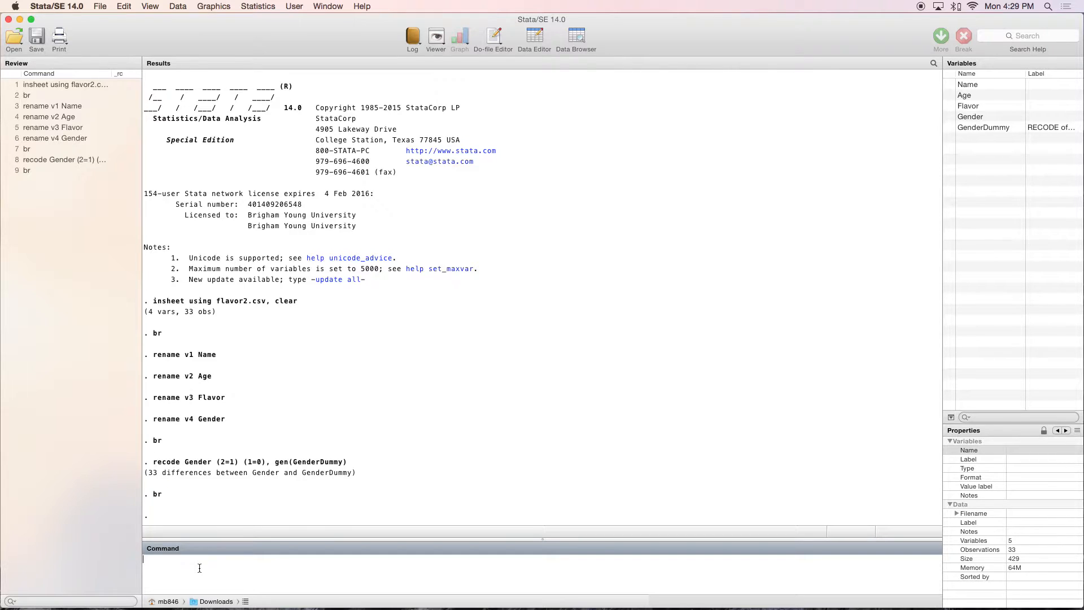
Recode Age with 17/19=1 and 20/max=0 into a new variable called teenager
text(recode Age (17/19=1) (20)
text(x=0), gen(teenager))
key(Return)
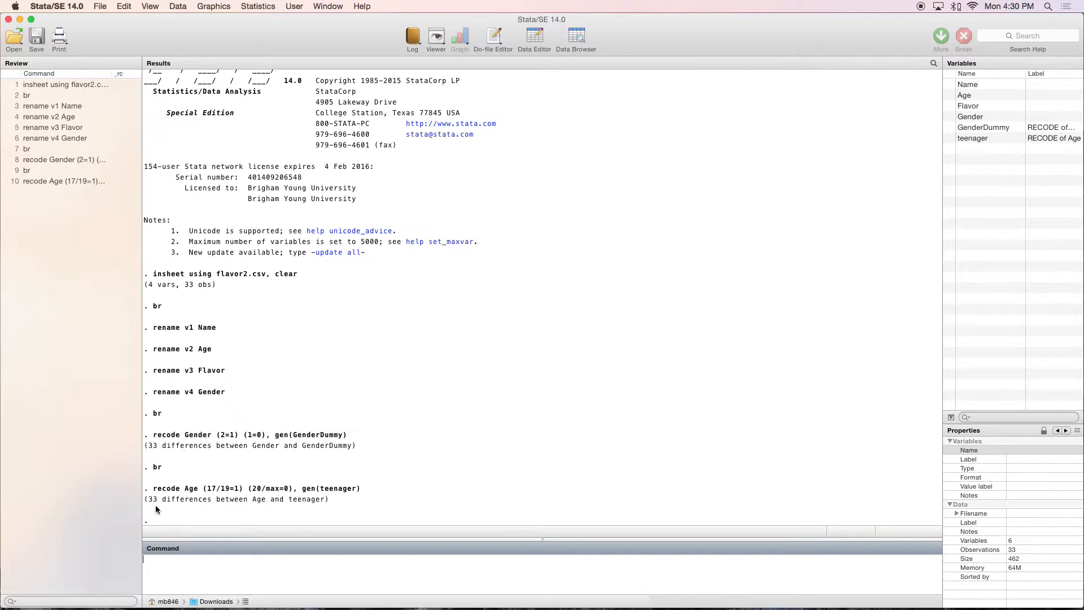
Browse the data to check the teenager variable, and drop that variable from the dataset
text(br)
key(Return)
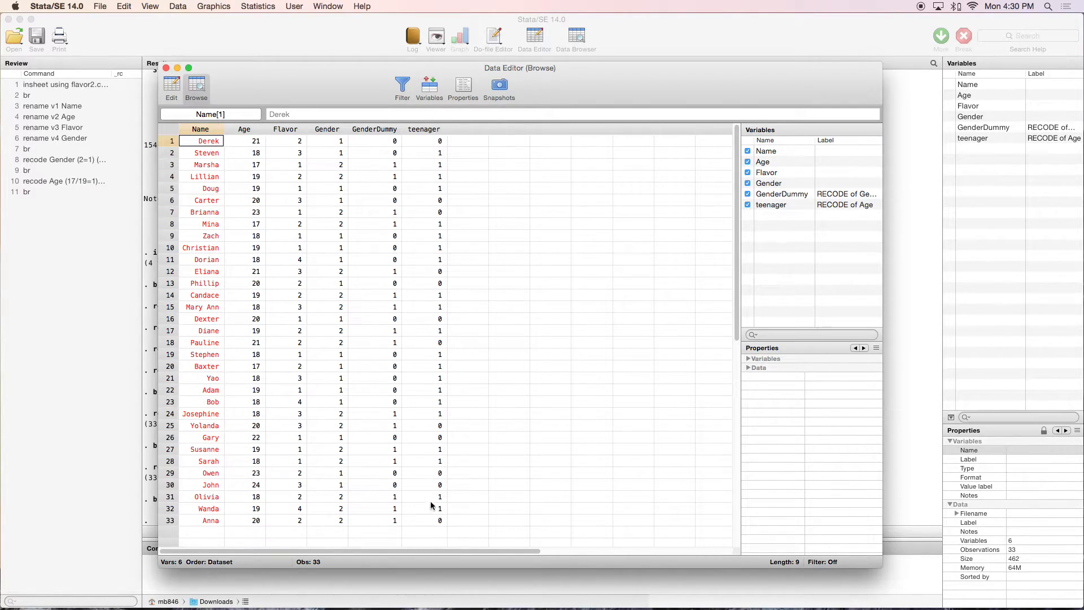
click(166, 68)
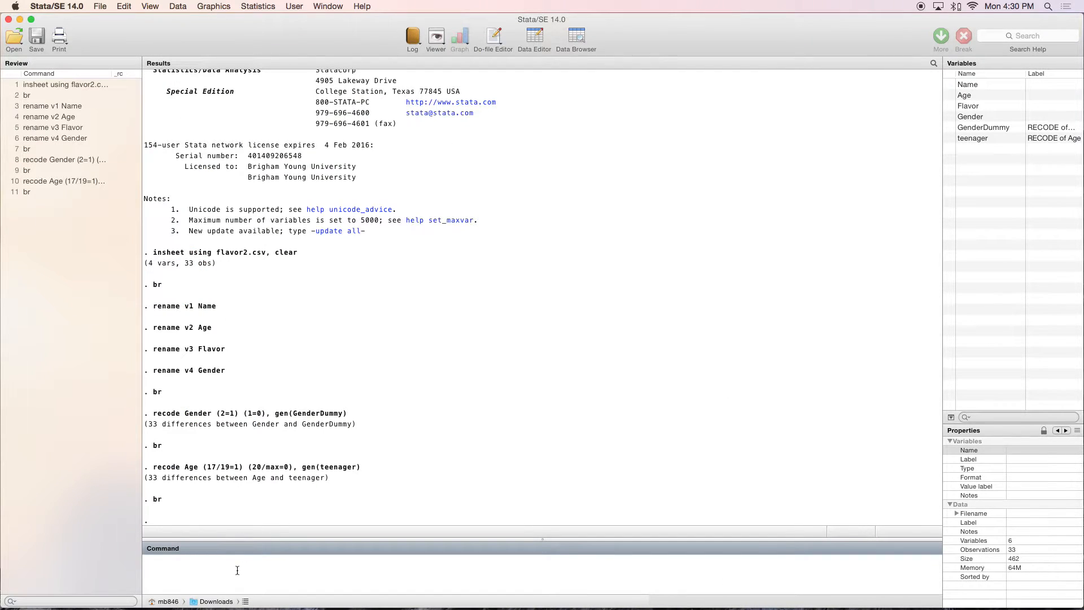
text(drop teenager)
key(Return)
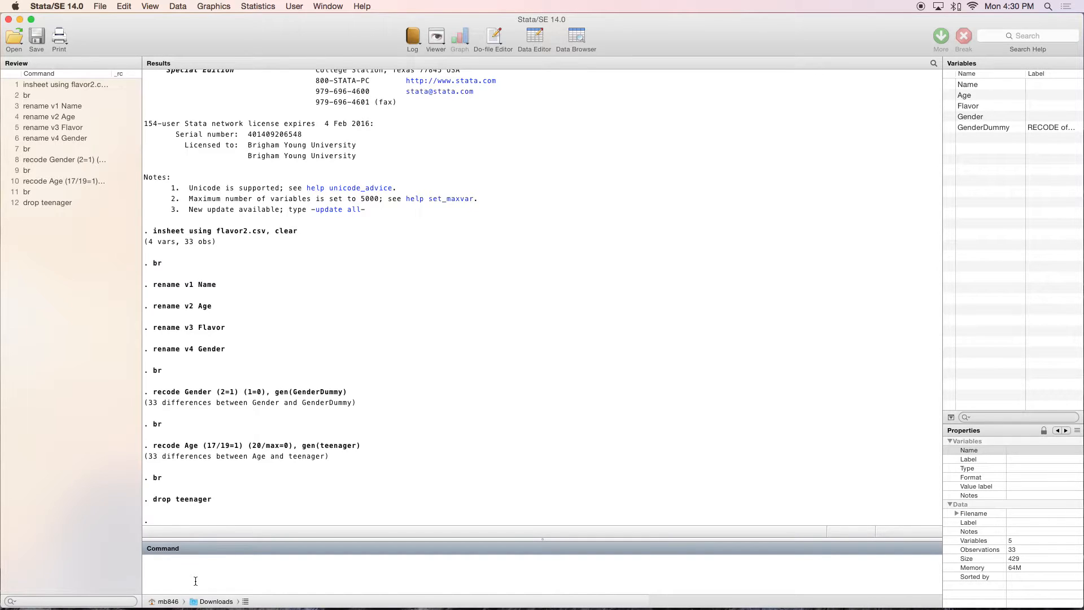
Drop all observations whose Flavor is less than or equal to 2
text(drop if Flavor <=2)
key(Return)
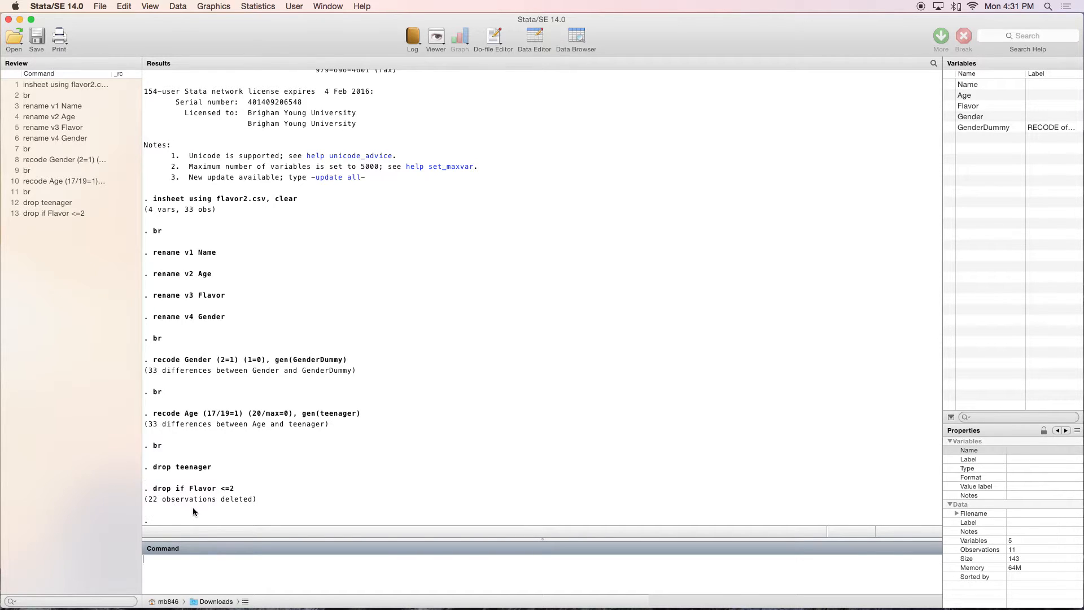
Browse the dataset to check the remaining observations, and close the data view
text(br)
key(Return)
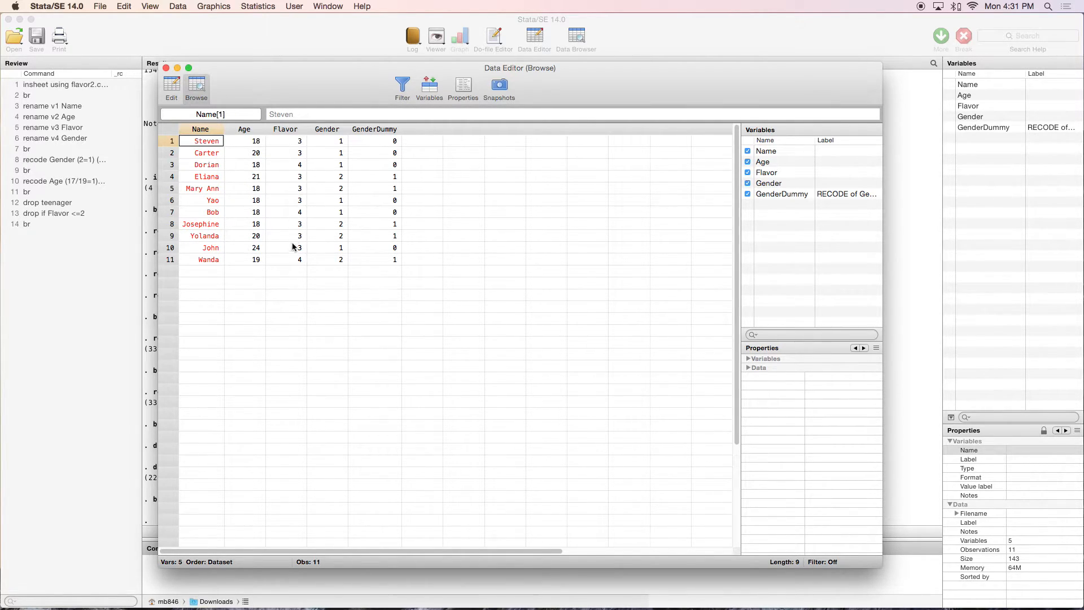
click(166, 69)
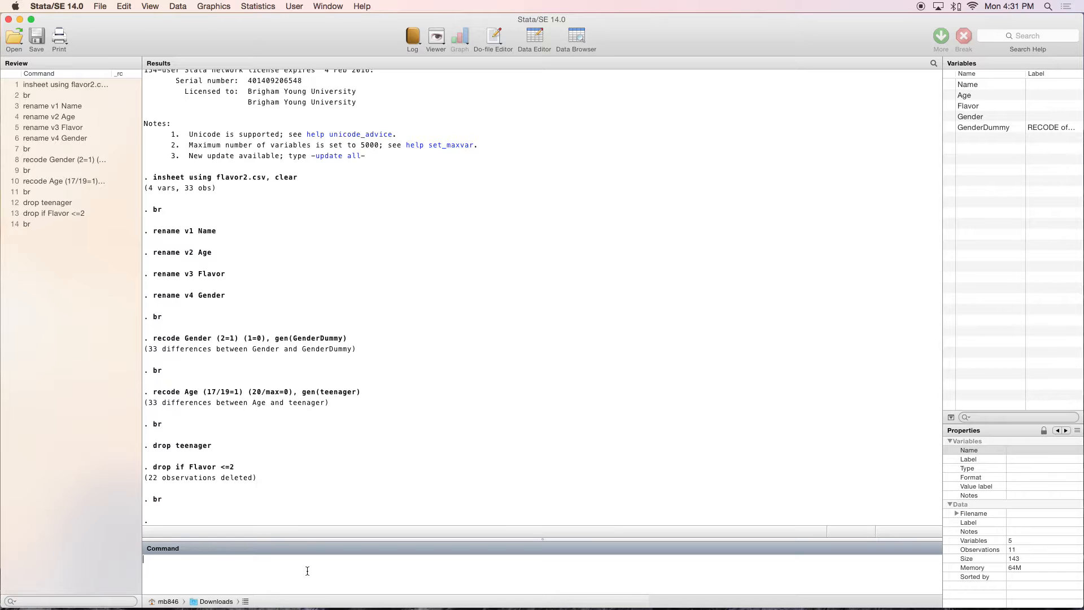
Give the Flavor variable the label "Ice Cream variable"
text(label variable Flavor)
text("Ice Cream variable")
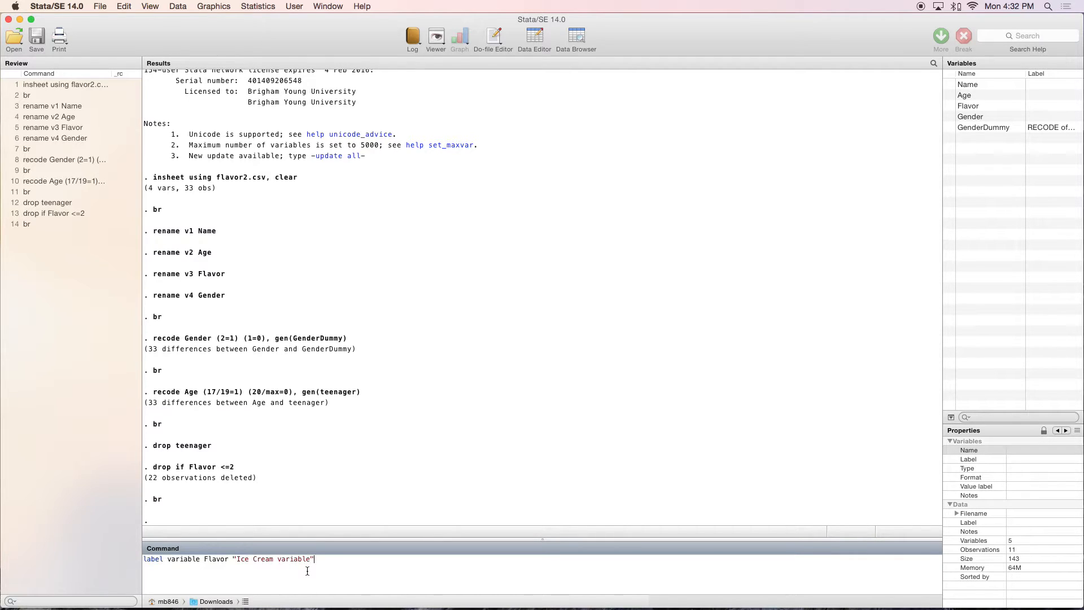
key(Return)
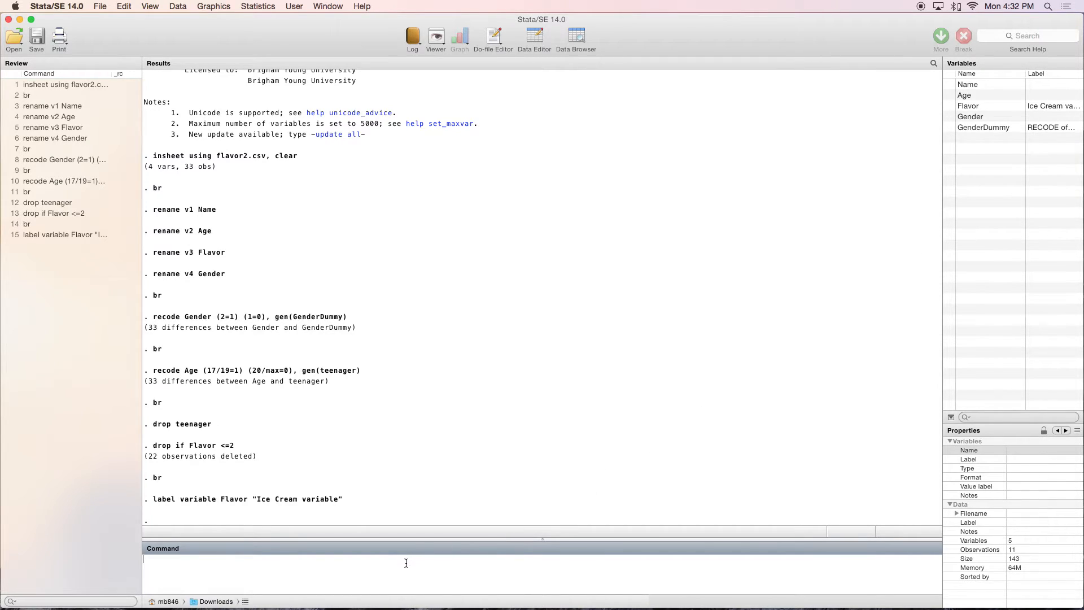
Browse the dataset to check the Flavor variable's label, and close the data view
text(br)
key(Return)
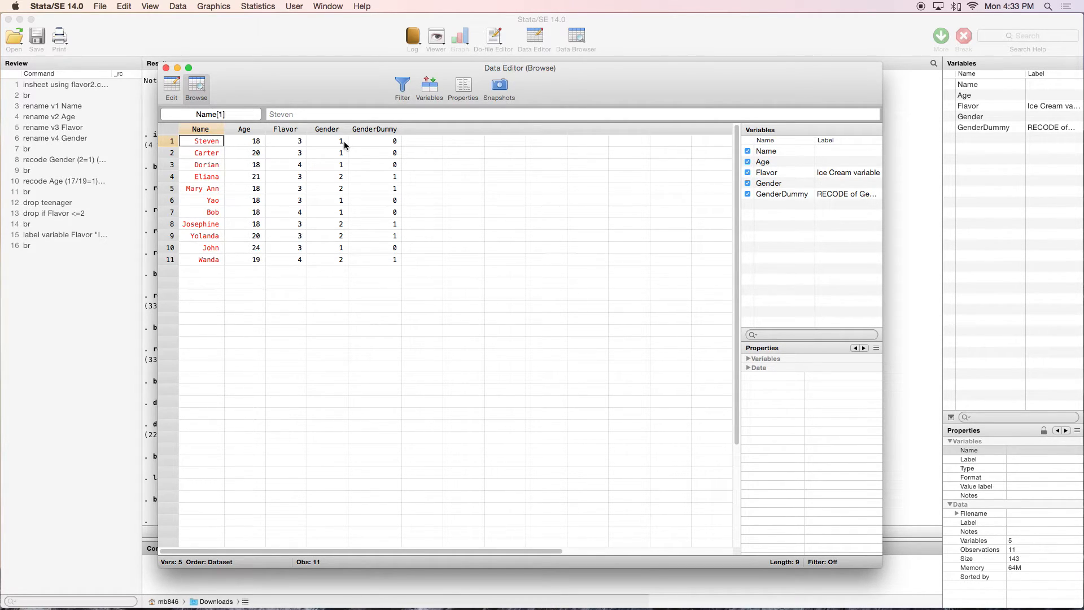
click(166, 68)
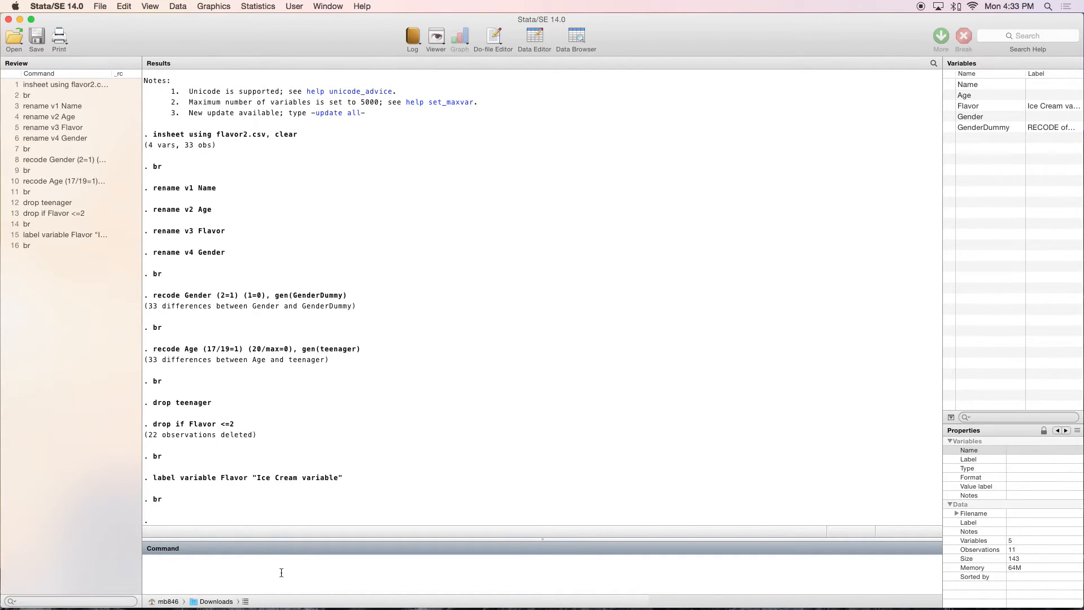
Define a value label named sex with 1 as "female" and 2 as "male"
text(label define sex 1 "female" 2 "male")
key(Return)
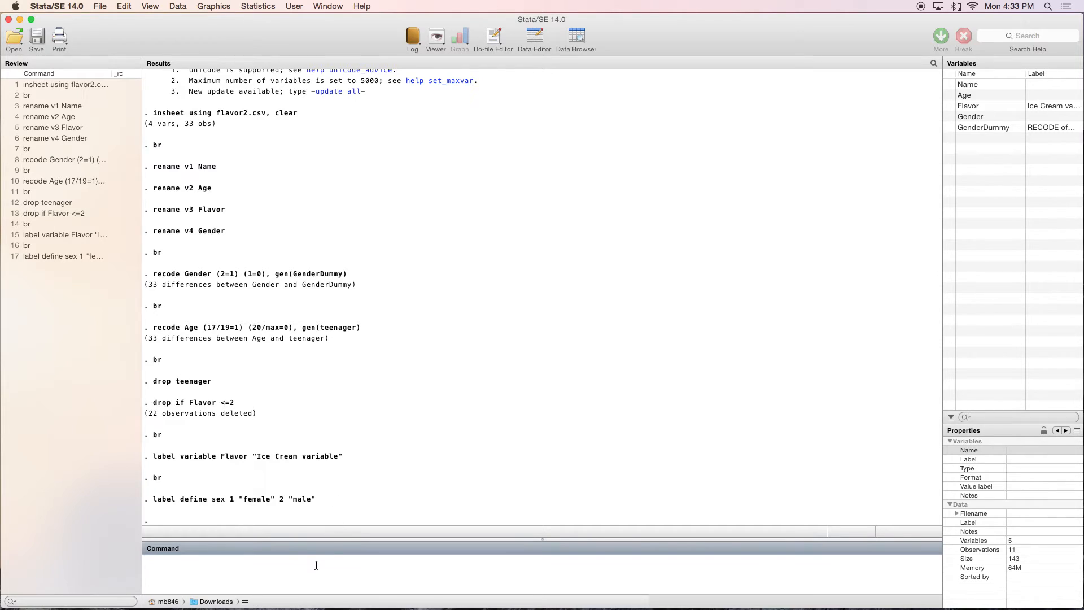
Apply the sex value label to the Gender variable
text(label values Gender)
text(sex)
key(Return)
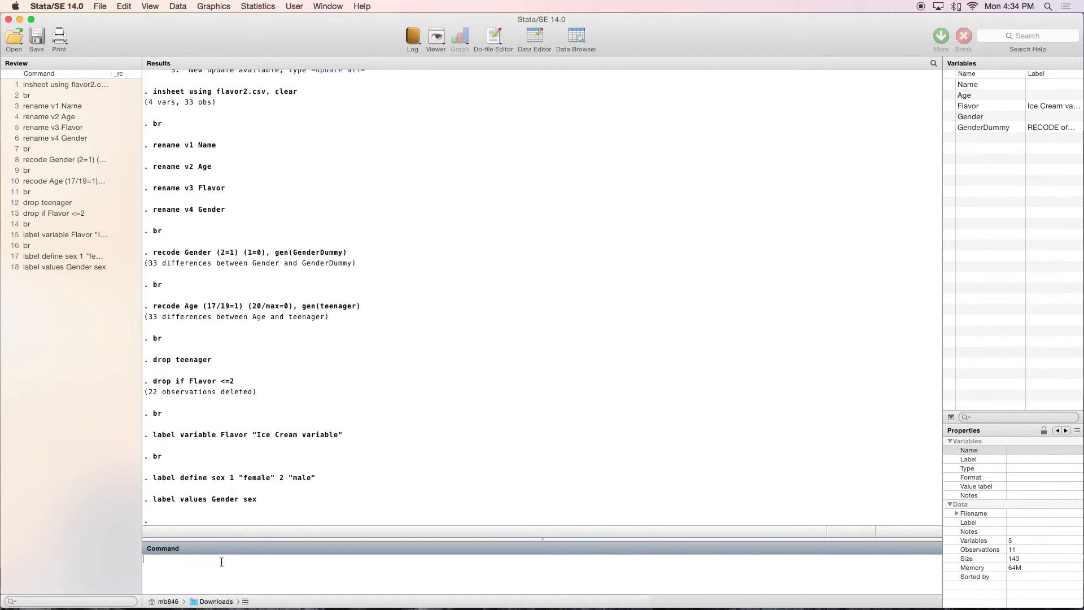
Browse the labelled data, inspect the first observation's Age, Flavor and Gender cells, and close the data view
text(br)
key(Return)
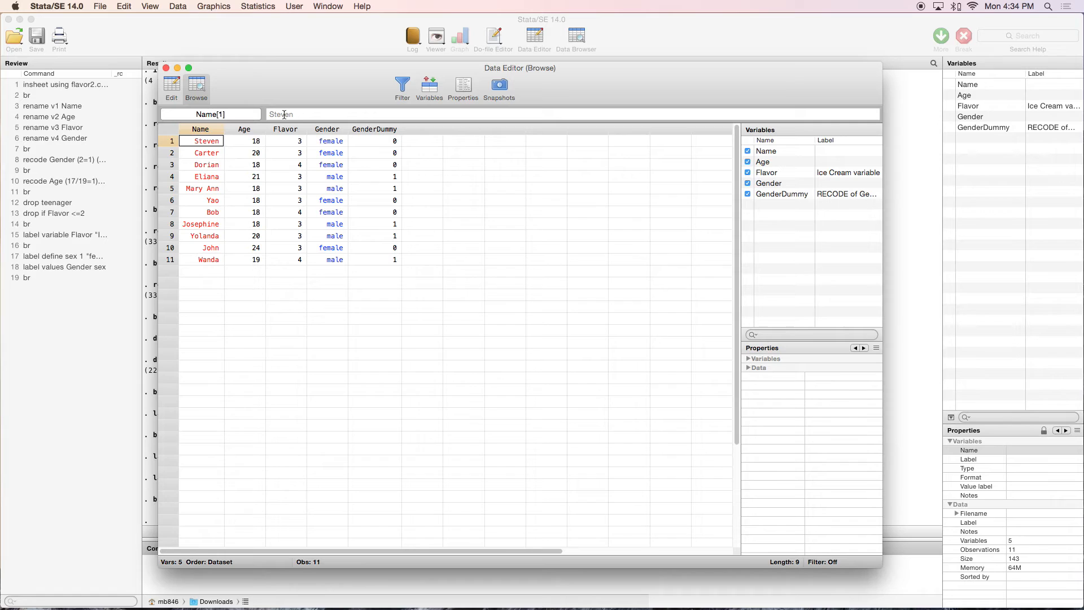
click(253, 143)
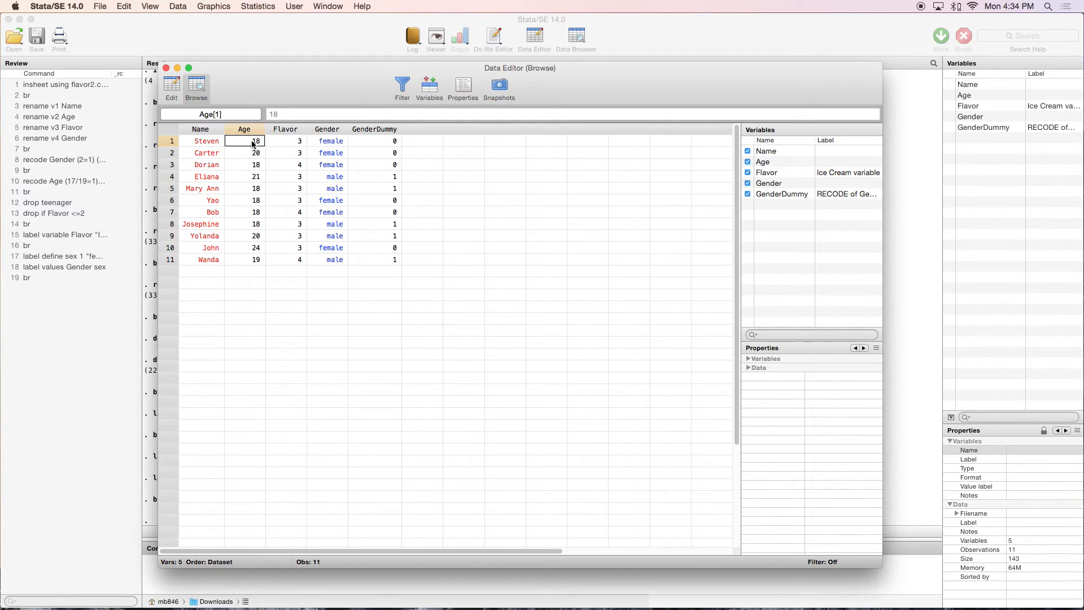
click(290, 144)
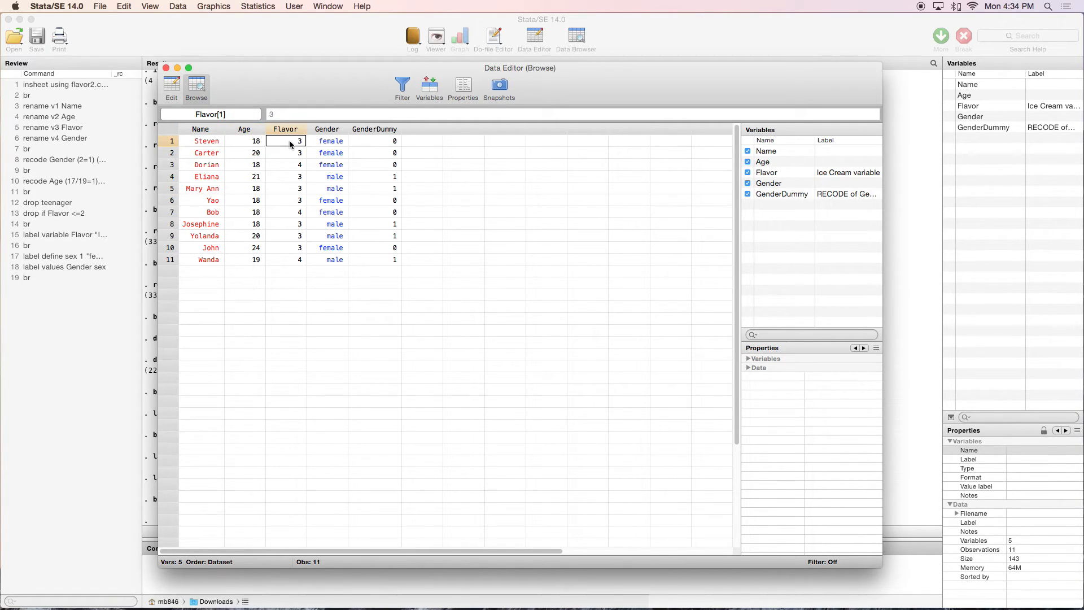
click(334, 144)
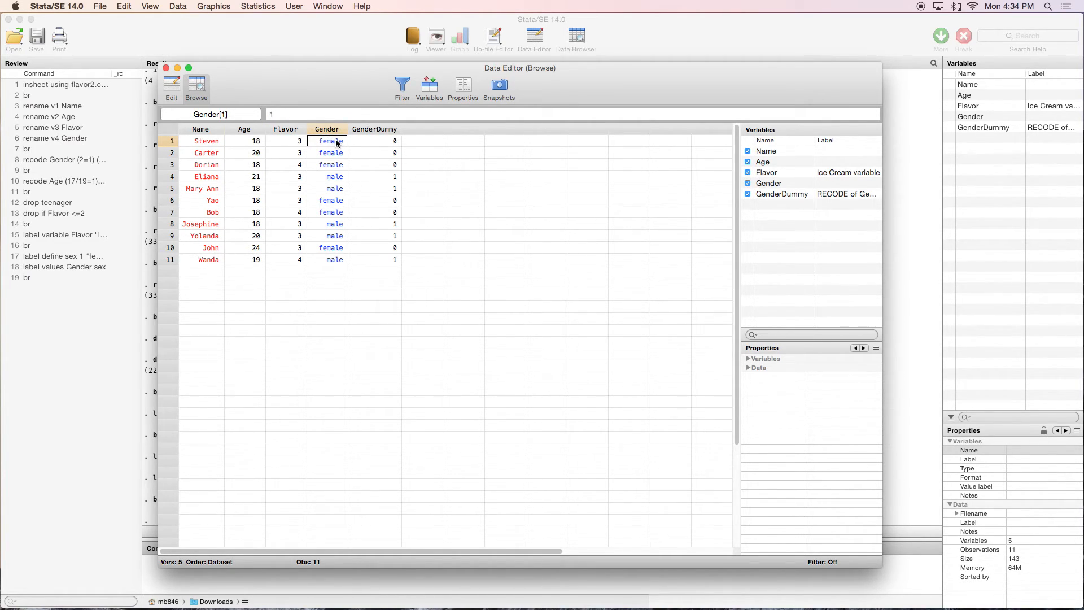
click(166, 68)
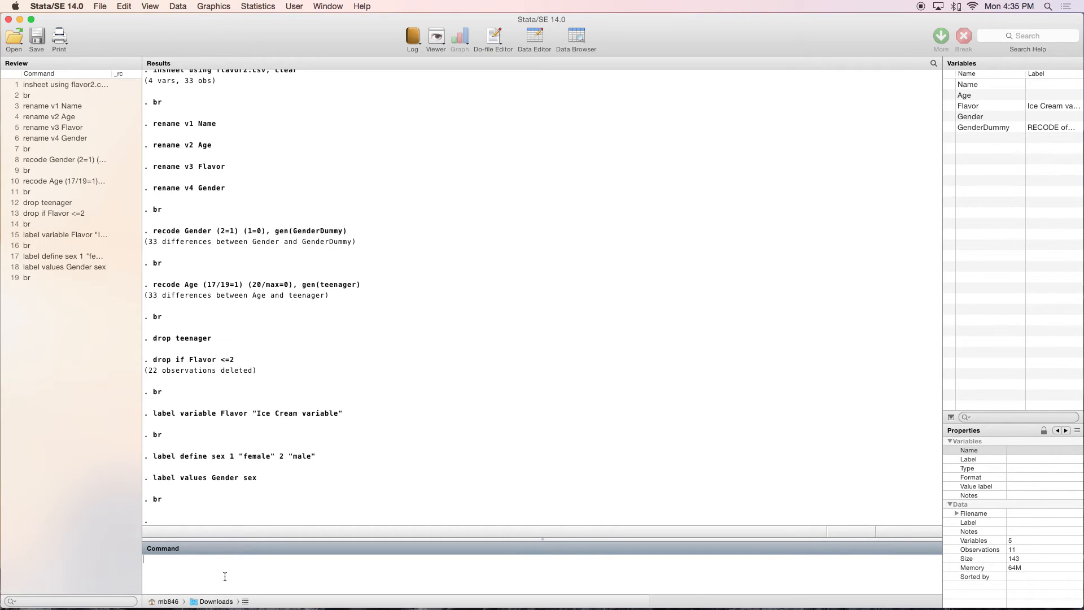
Browse the dataset again to examine the Age column, and close the data view
text(br)
key(Return)
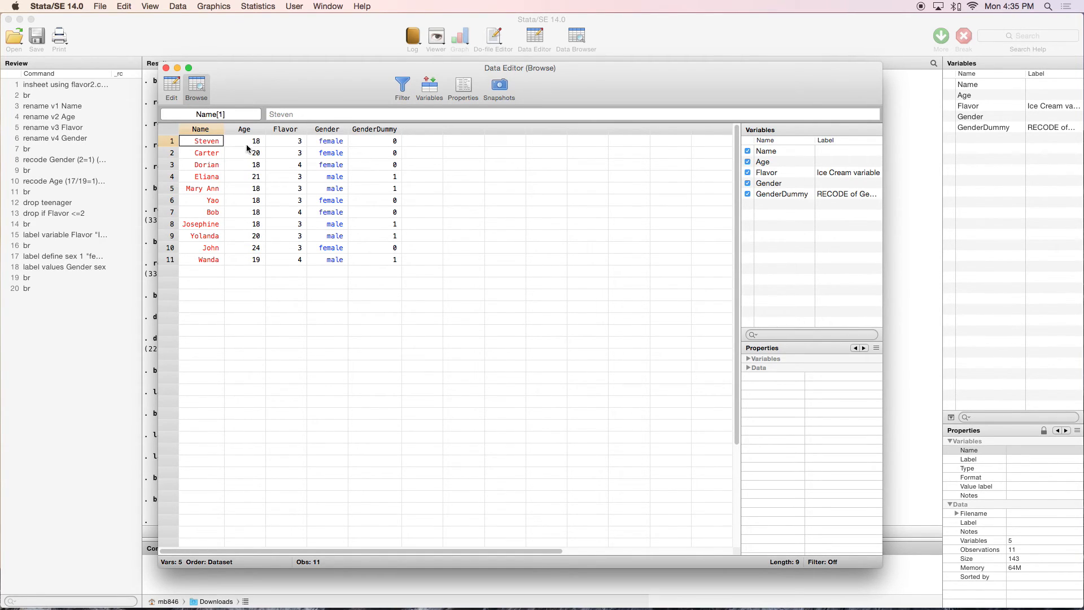
click(167, 68)
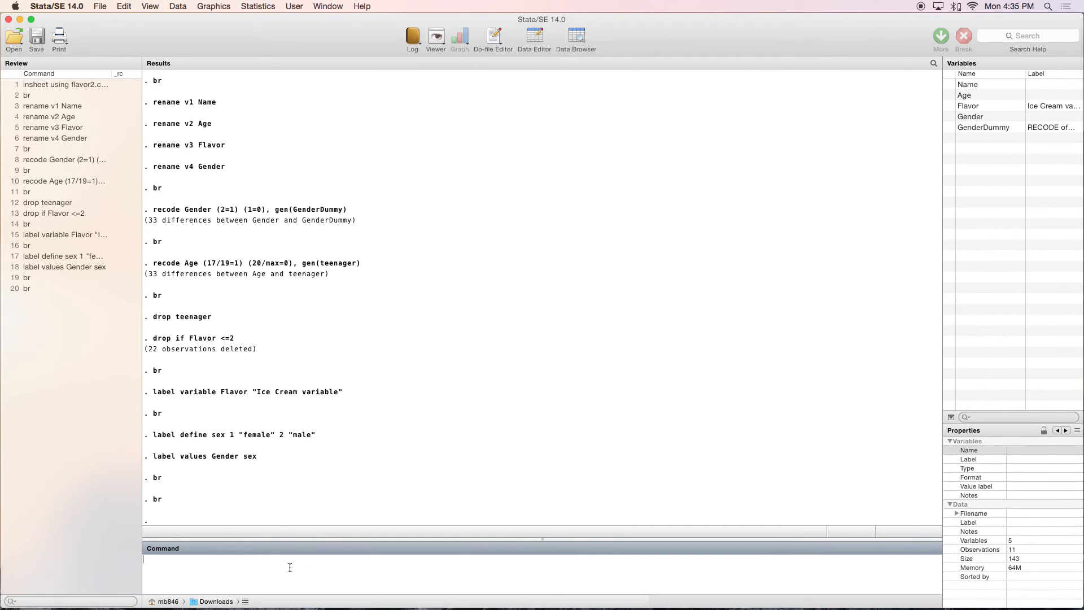
Convert the Age variable to string with tostring, using the replace option
text(tostring Age, replace)
key(Return)
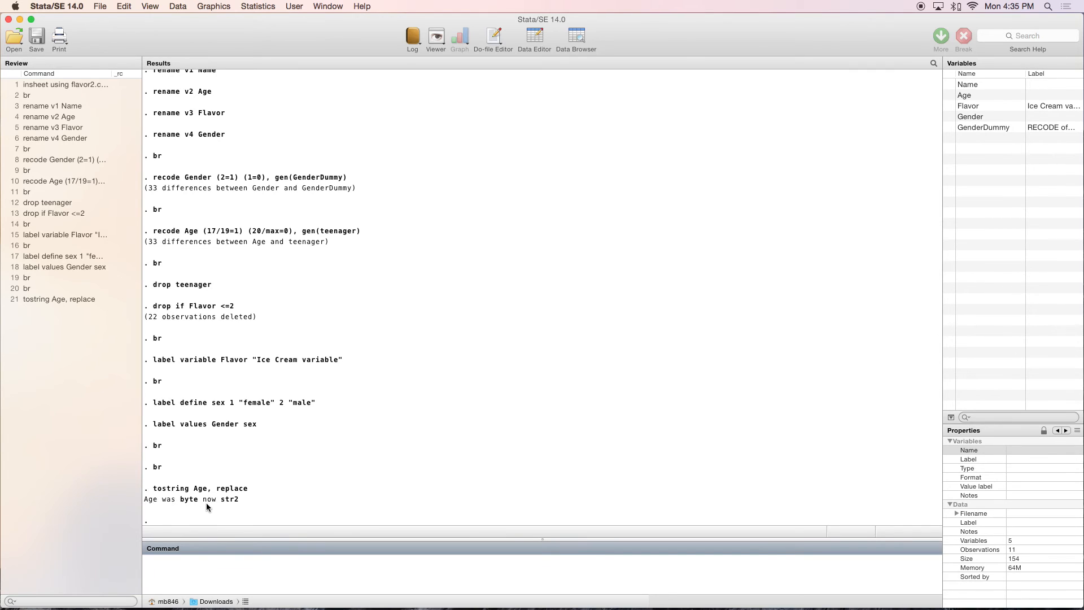
Browse the dataset, inspect the Age cells of the first five observations, and close the data view
text(br)
key(Return)
click(262, 152)
click(261, 141)
click(260, 177)
click(261, 164)
click(261, 189)
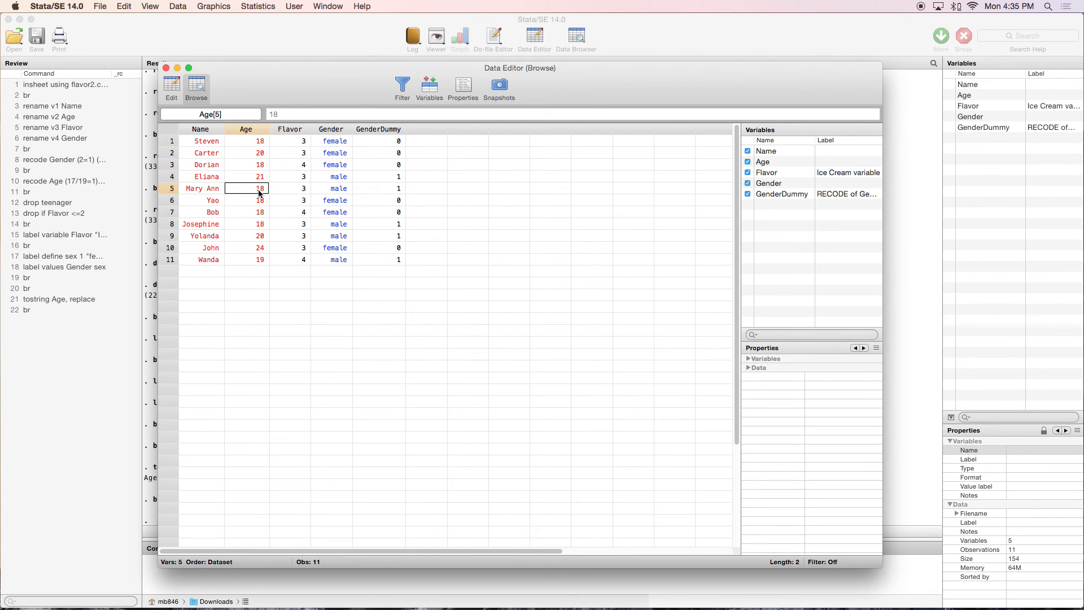
click(166, 68)
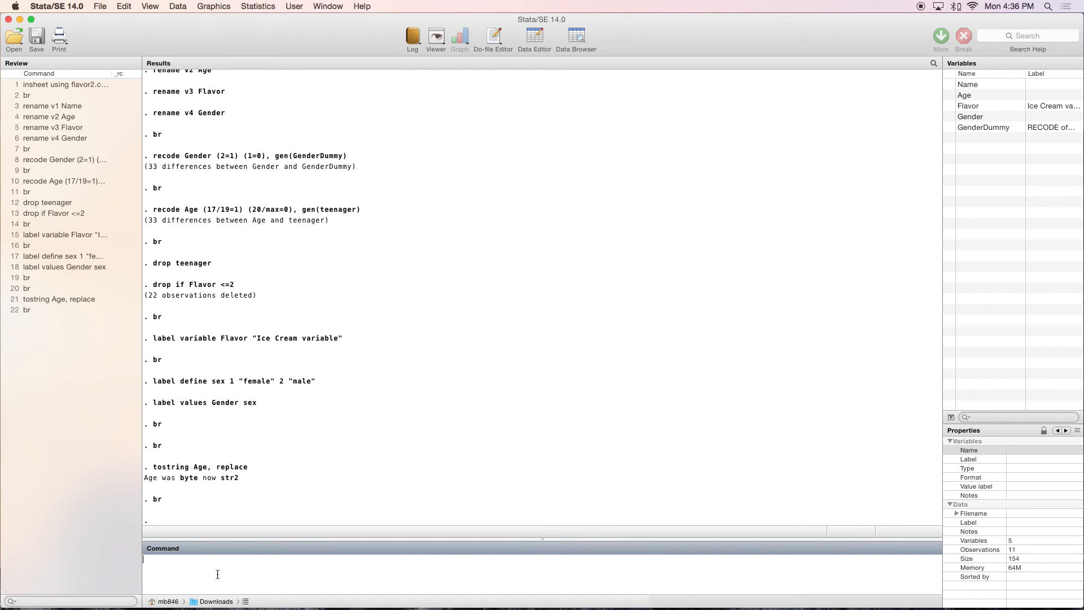
Convert the Age variable back to numeric with destring, using the replace option
text(destring Age)
key(BackSpace)
key(BackSpace)
text(ge, replace)
key(Return)
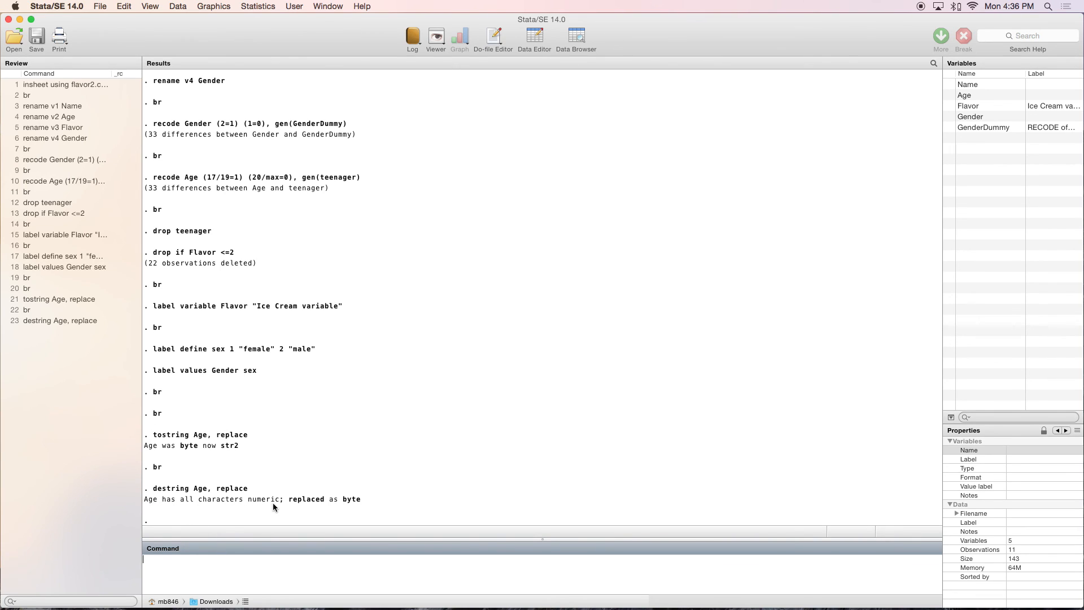
Browse the dataset to check the converted Age column, and close the data view
text(br)
key(Return)
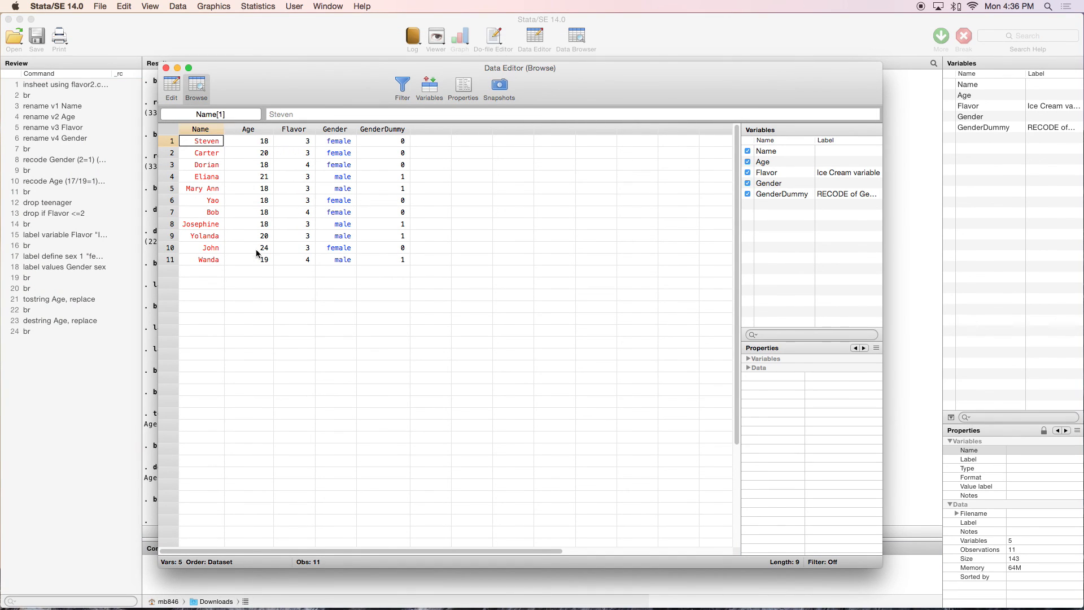
click(166, 67)
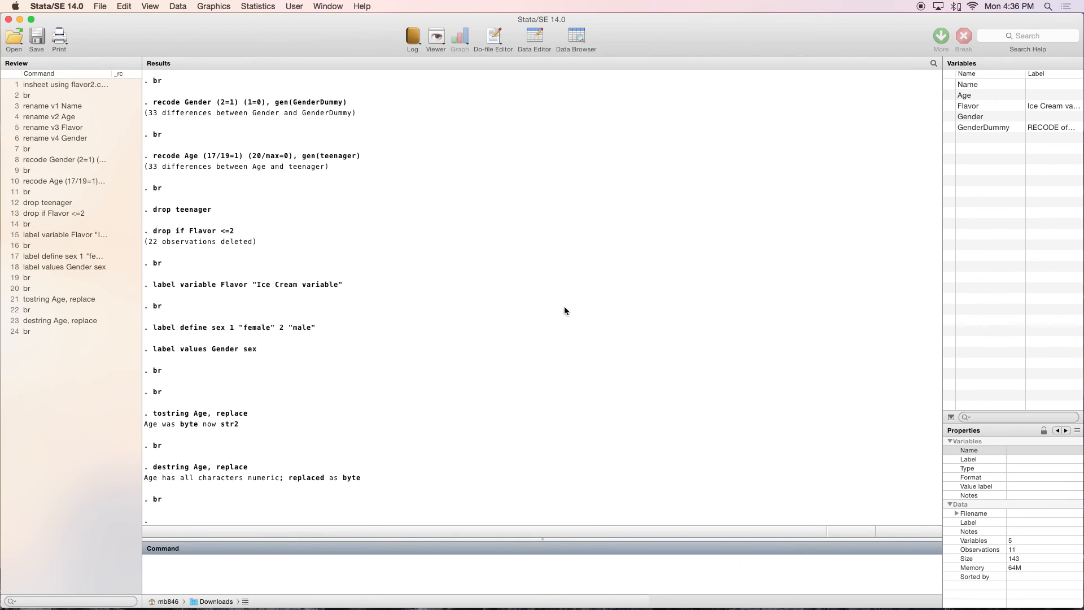